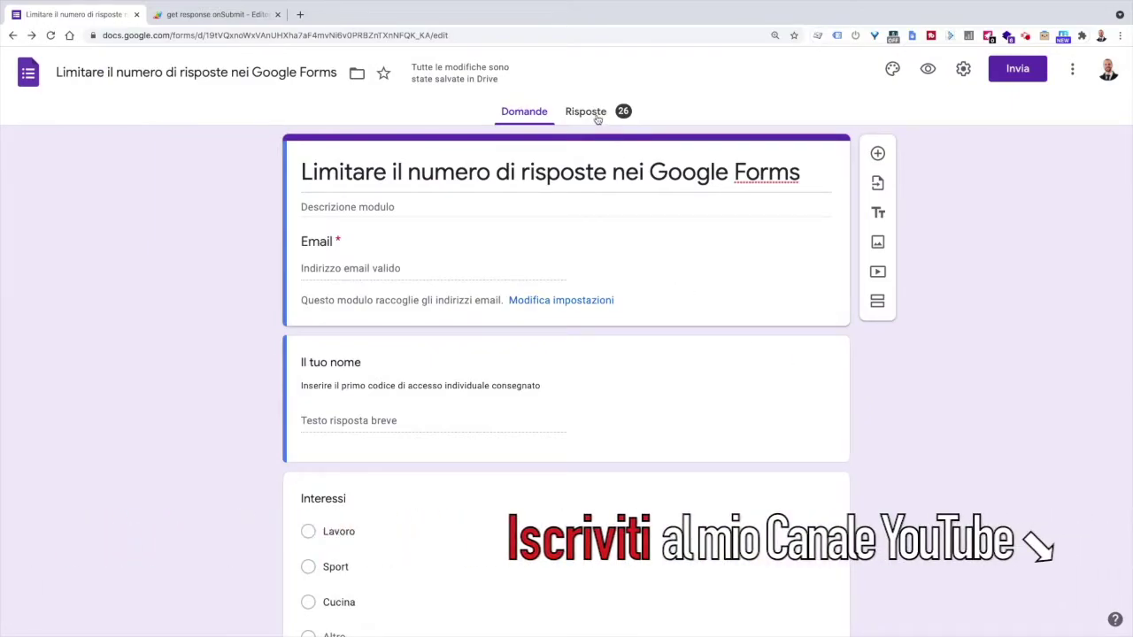
# Show the 26-response summary, toggle Accetta risposte off and back on, and view the Limit script.
pyautogui.click(597, 118)
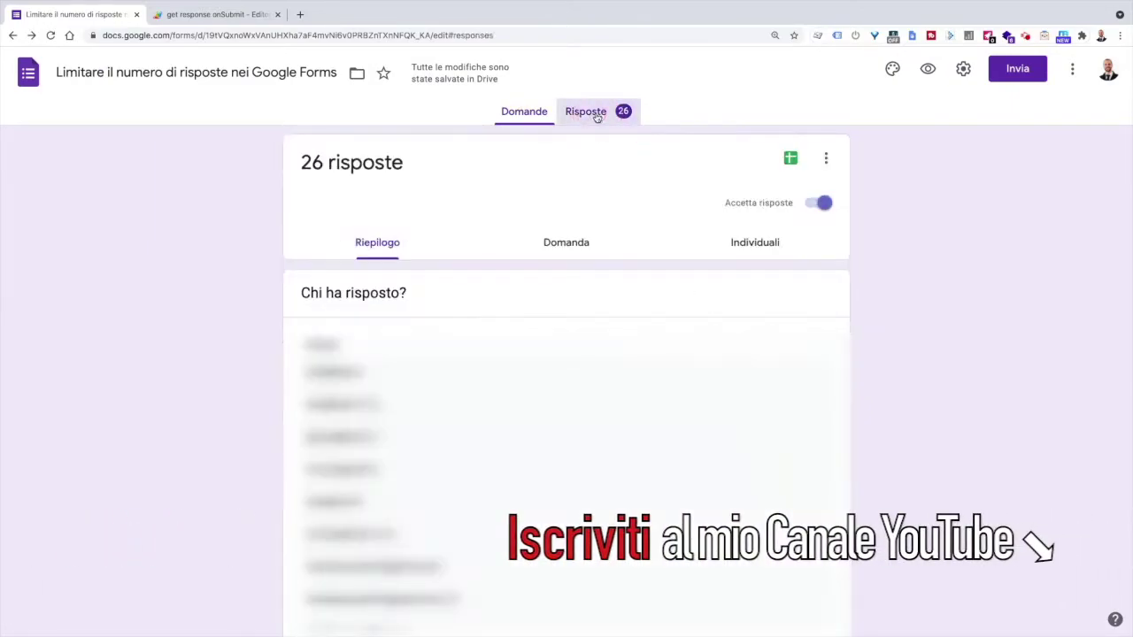
pyautogui.click(820, 205)
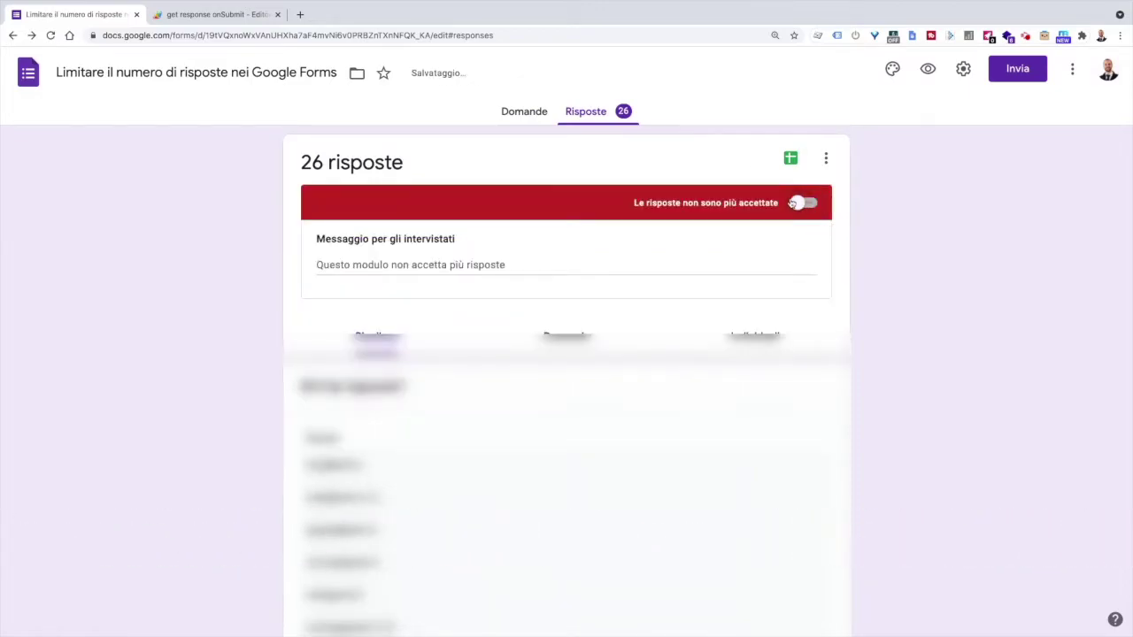
pyautogui.click(796, 203)
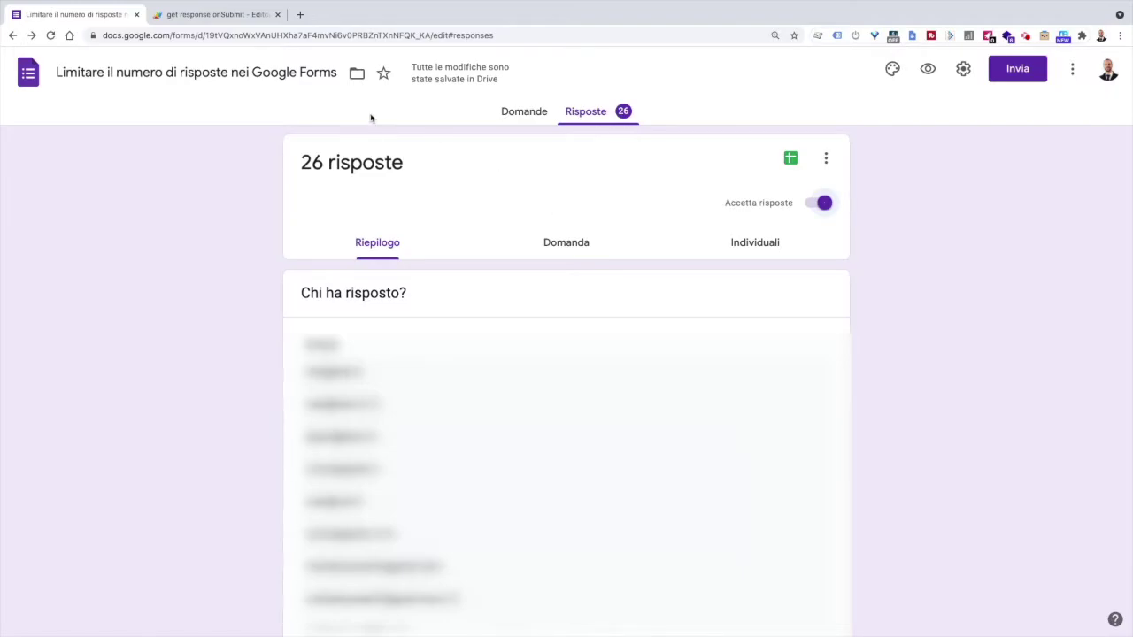
pyautogui.click(209, 15)
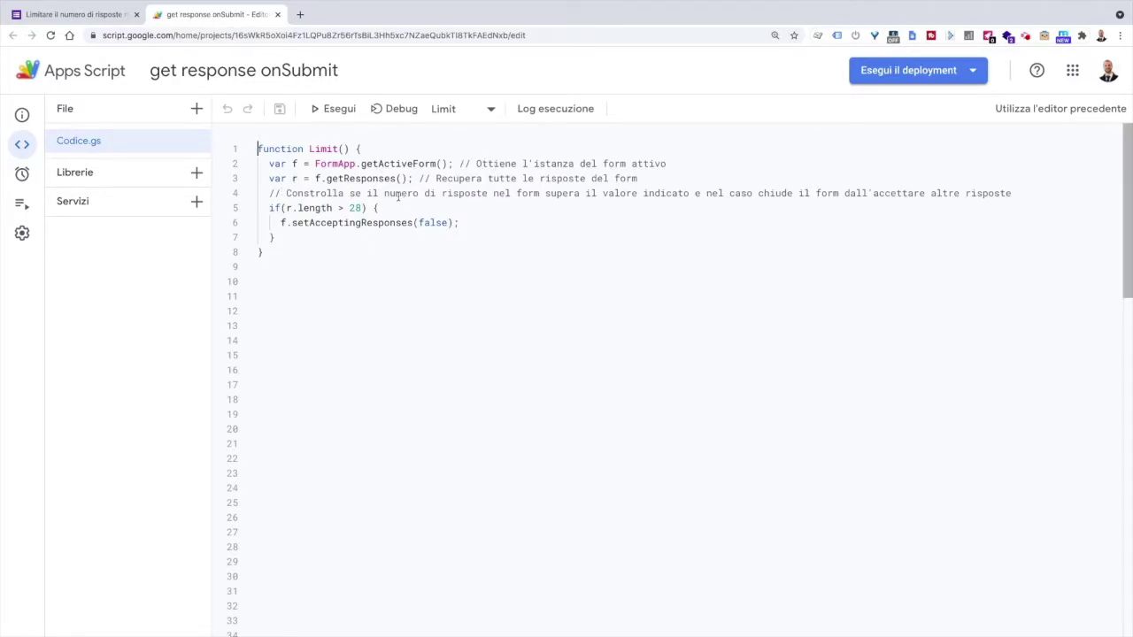
pyautogui.moveTo(270, 163); pyautogui.dragTo(465, 164)
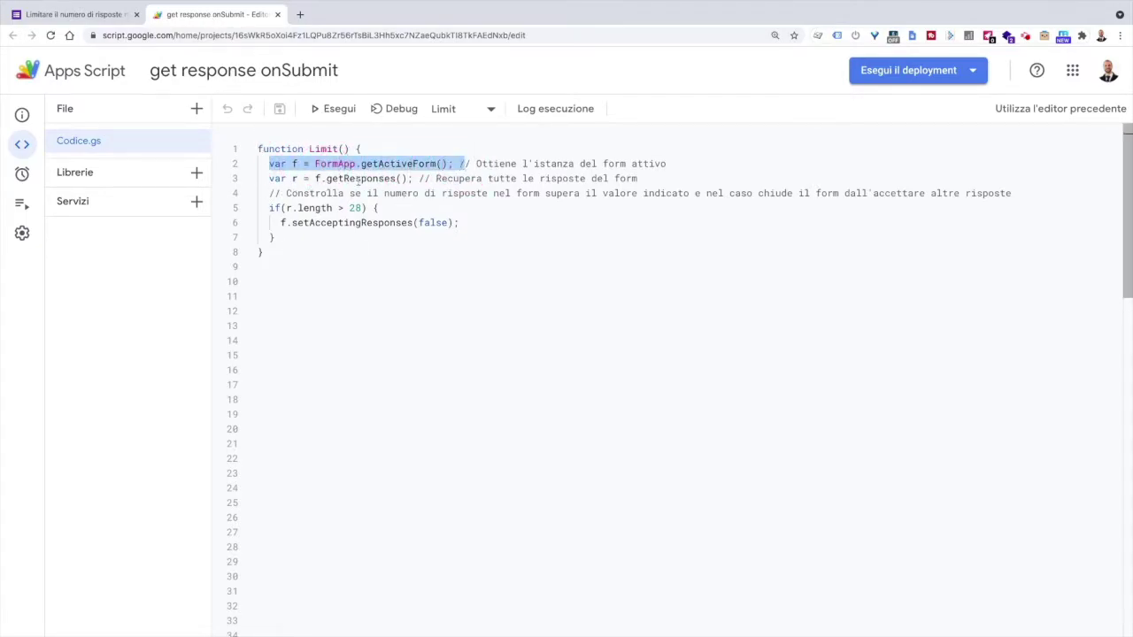
pyautogui.moveTo(315, 178); pyautogui.dragTo(411, 178)
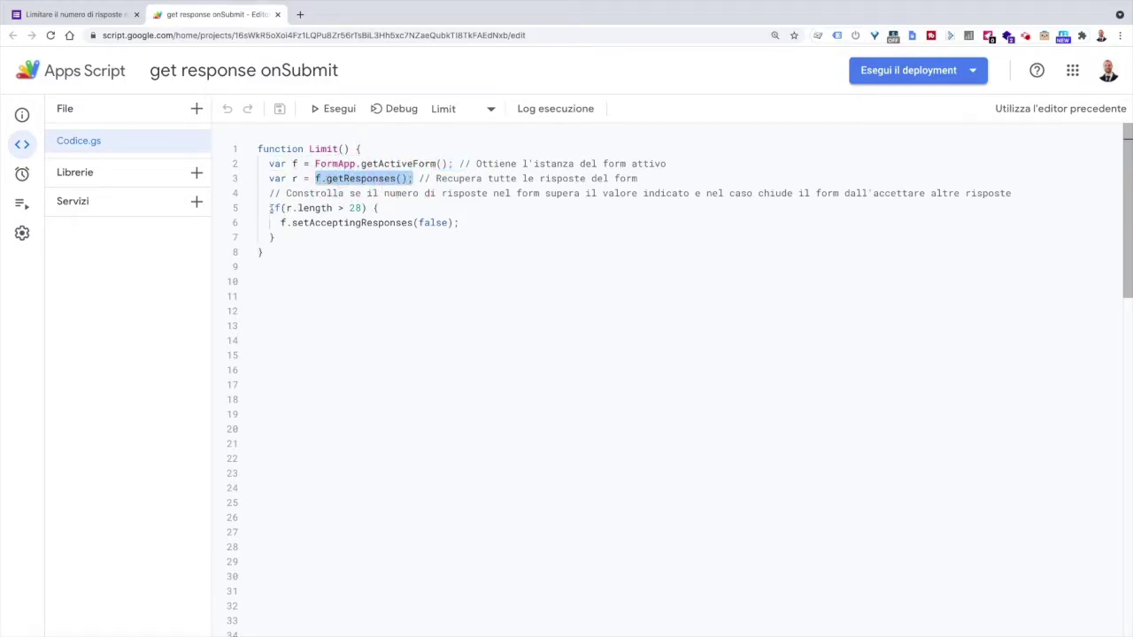
pyautogui.moveTo(269, 208); pyautogui.dragTo(384, 215)
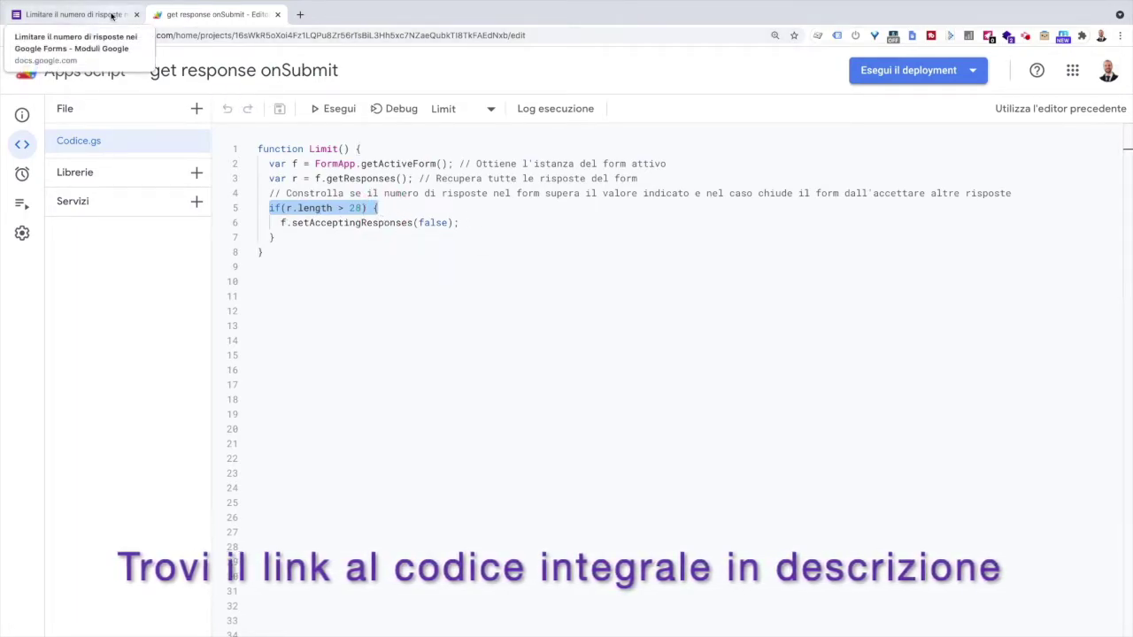
pyautogui.doubleClick(356, 209)
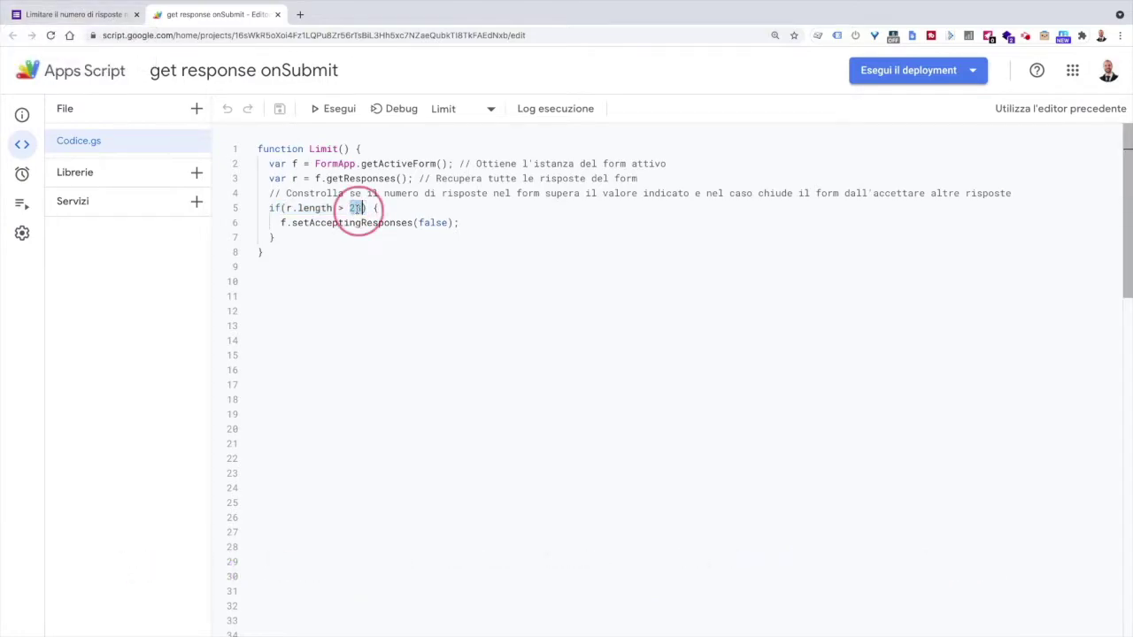
pyautogui.moveTo(363, 209); pyautogui.dragTo(338, 209)
pyautogui.click(107, 14)
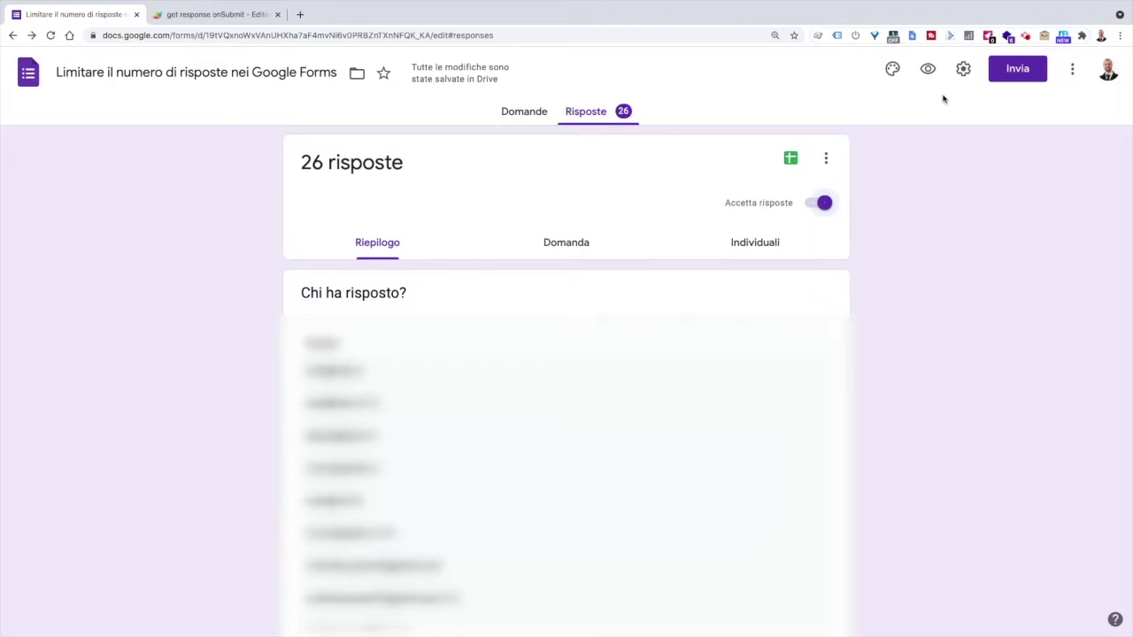
pyautogui.click(213, 14)
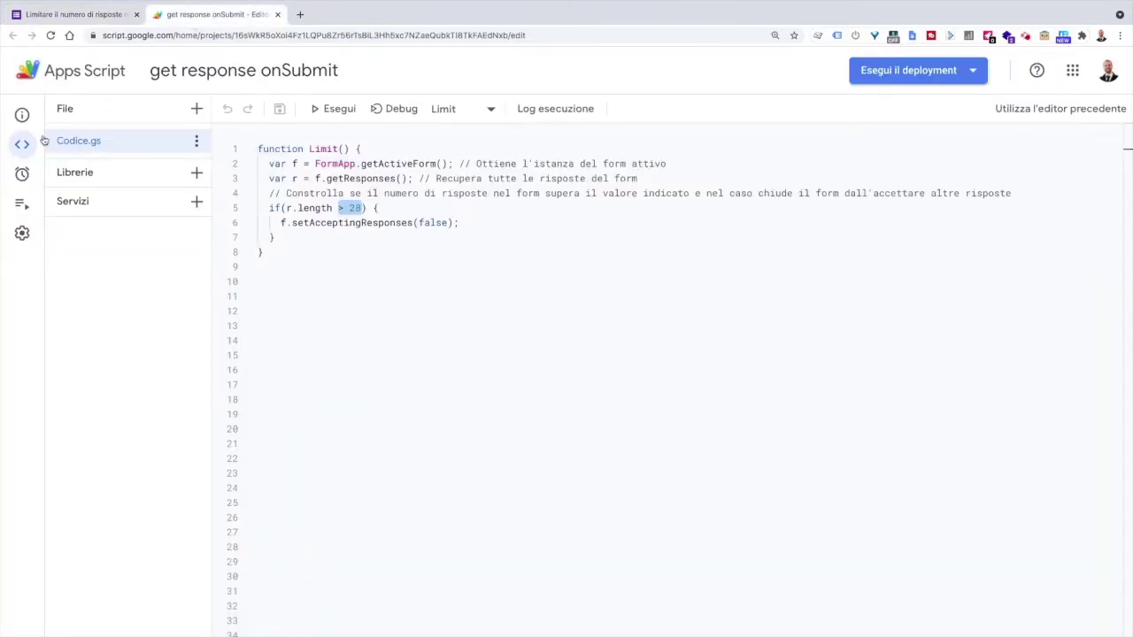
pyautogui.click(49, 180)
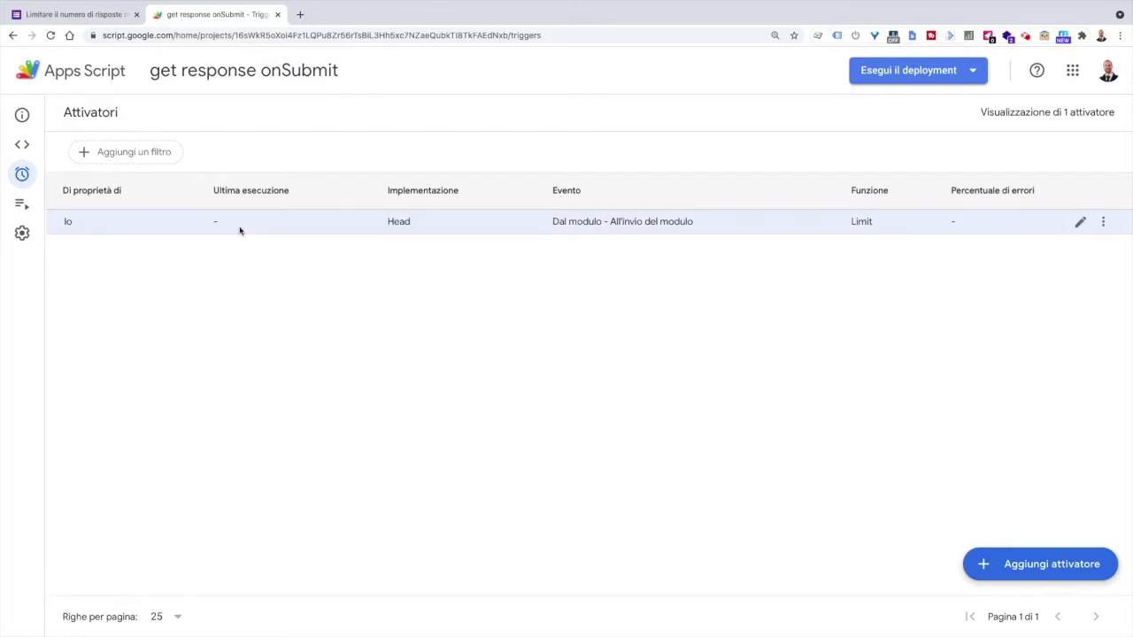
pyautogui.click(95, 15)
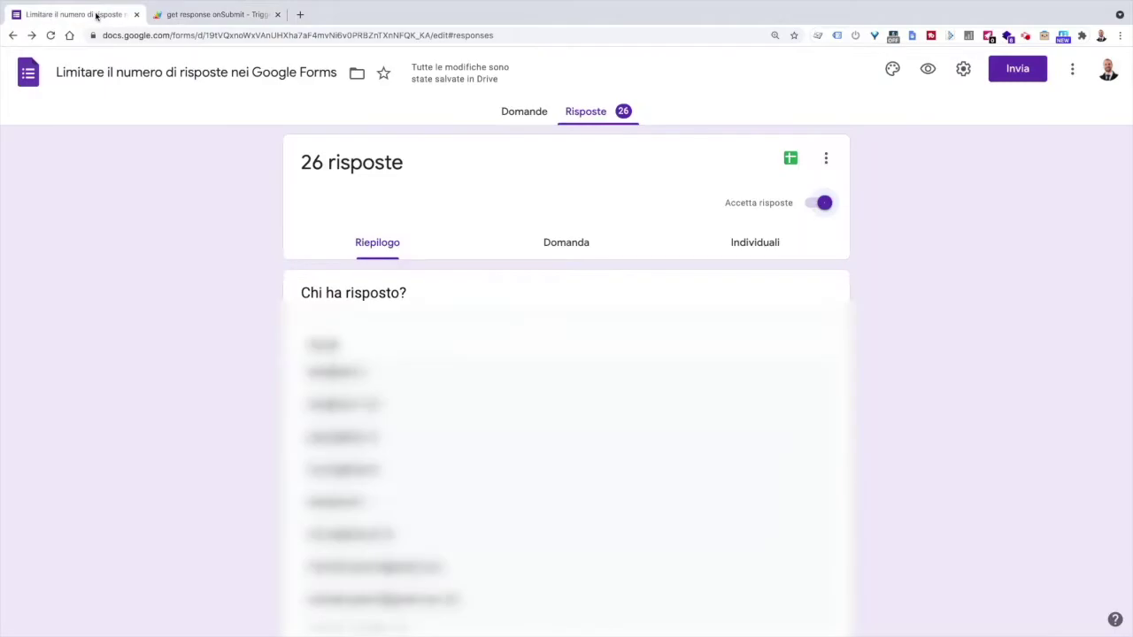
# In the live form, submit a test response with an e-mail, a name and Lavoro as interest.
pyautogui.click(927, 68)
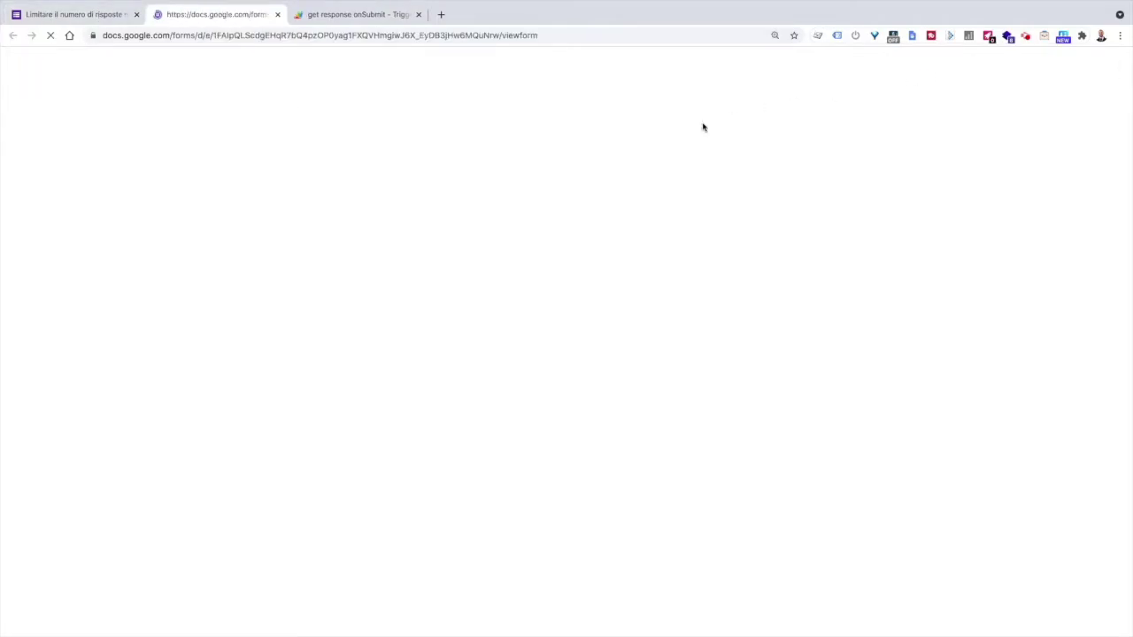
pyautogui.click(454, 255)
pyautogui.click(443, 376)
pyautogui.write('Mario')
pyautogui.click(356, 485)
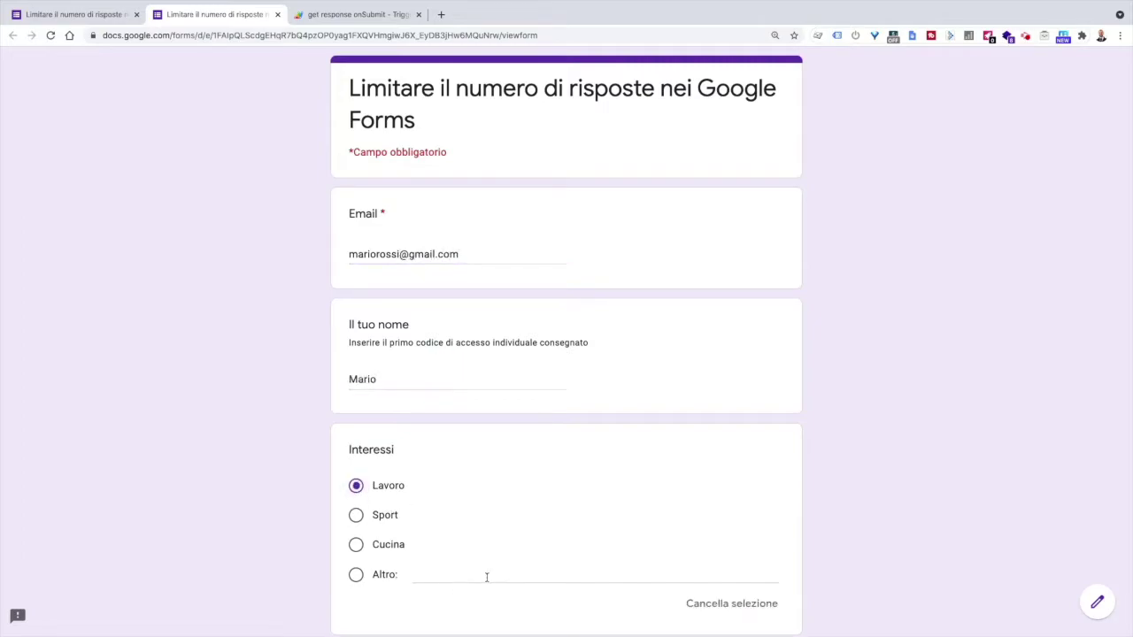
pyautogui.scroll(-2, 485, 577)
pyautogui.click(364, 503)
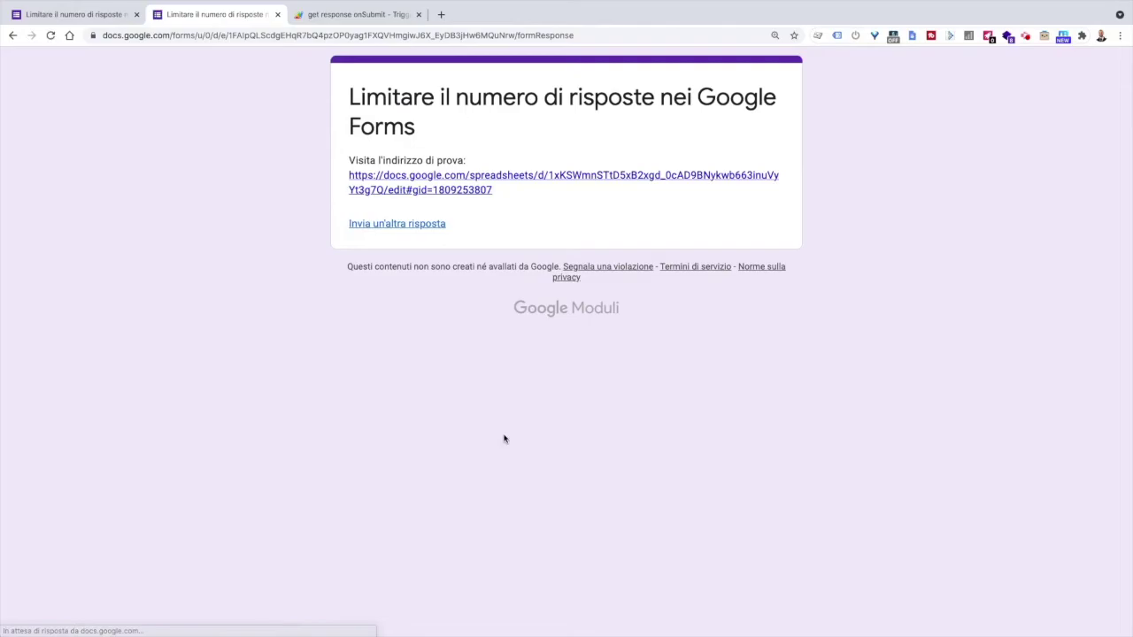
# Start another response, entering a second test e-mail and name and choosing Sport.
pyautogui.click(422, 227)
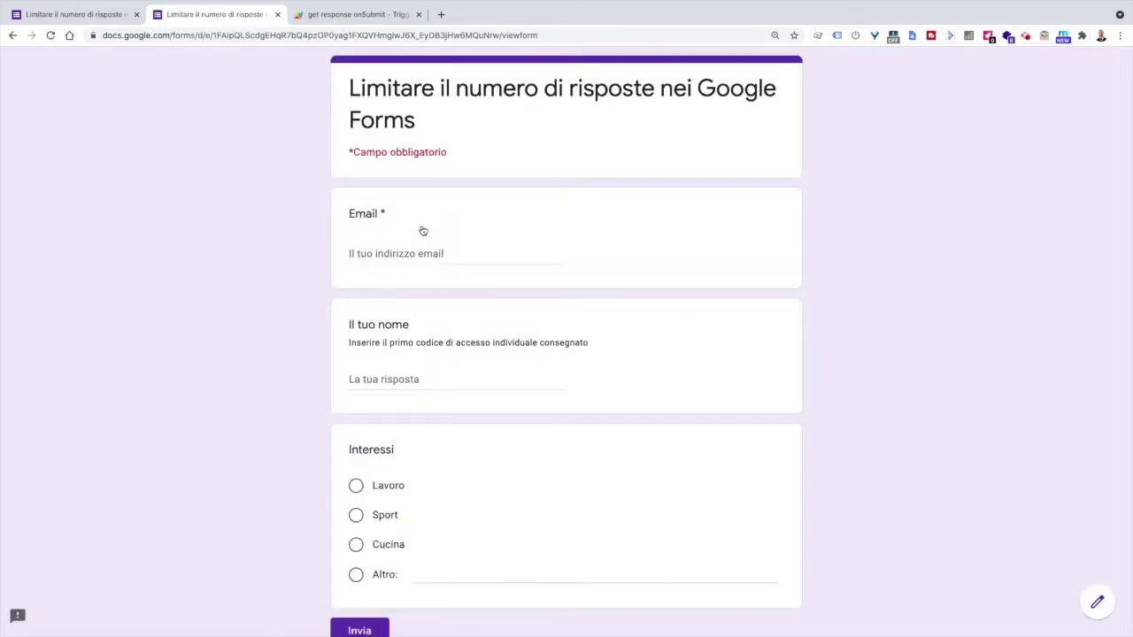
pyautogui.click(424, 249)
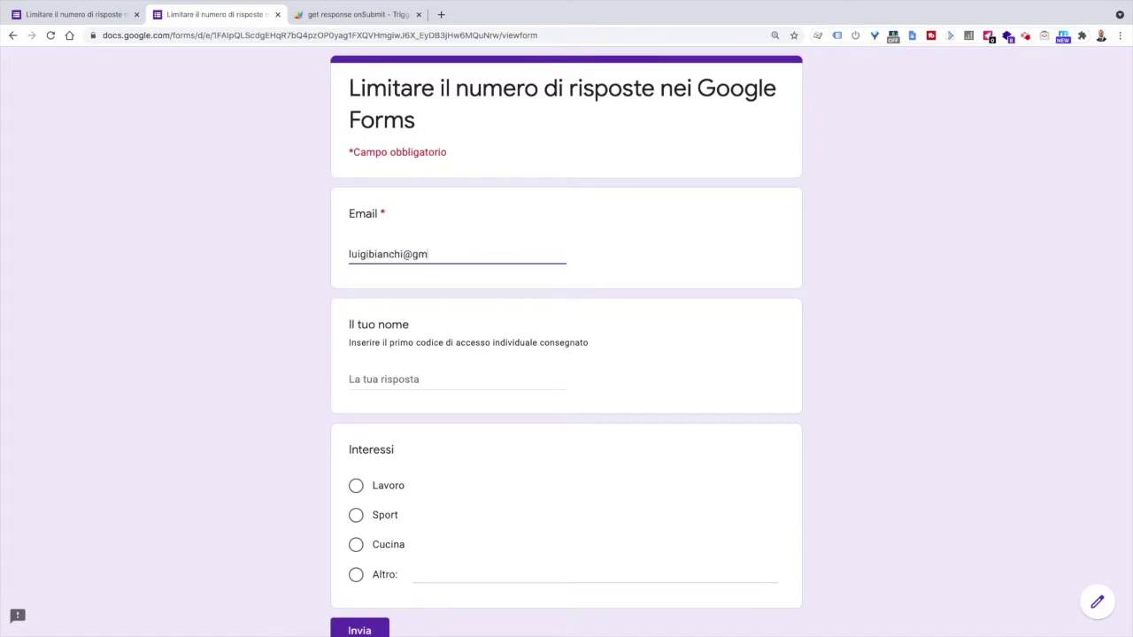
pyautogui.click(423, 375)
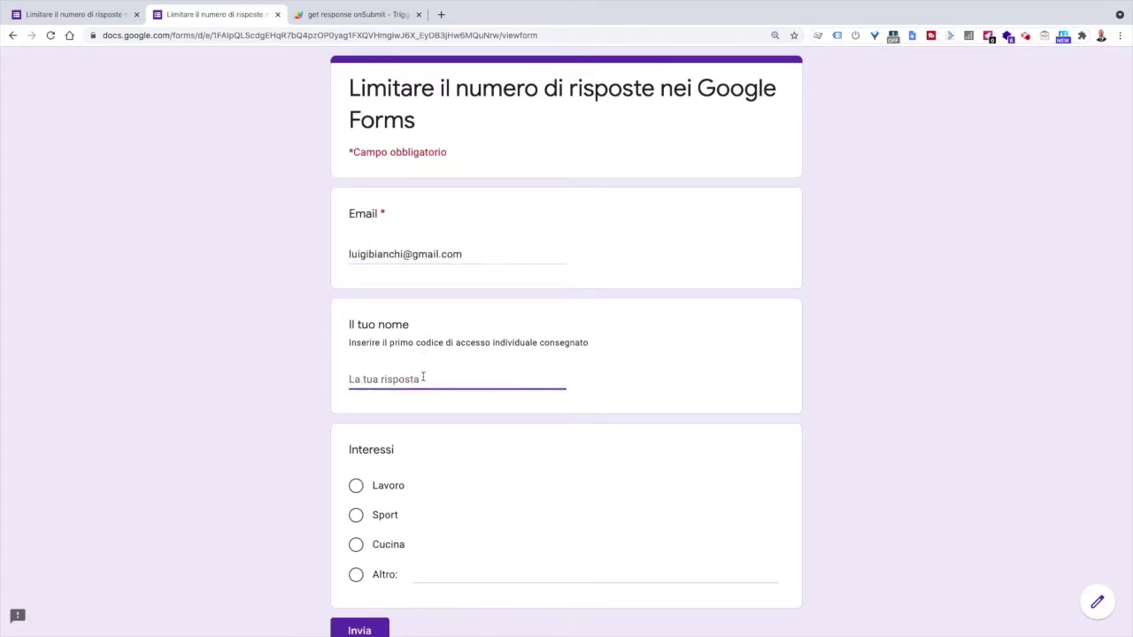
pyautogui.write('Luigi')
pyautogui.click(355, 514)
pyautogui.scroll(-2, 371, 605)
# Submit the Sport response, then begin a third with another test e-mail and name.
pyautogui.click(359, 507)
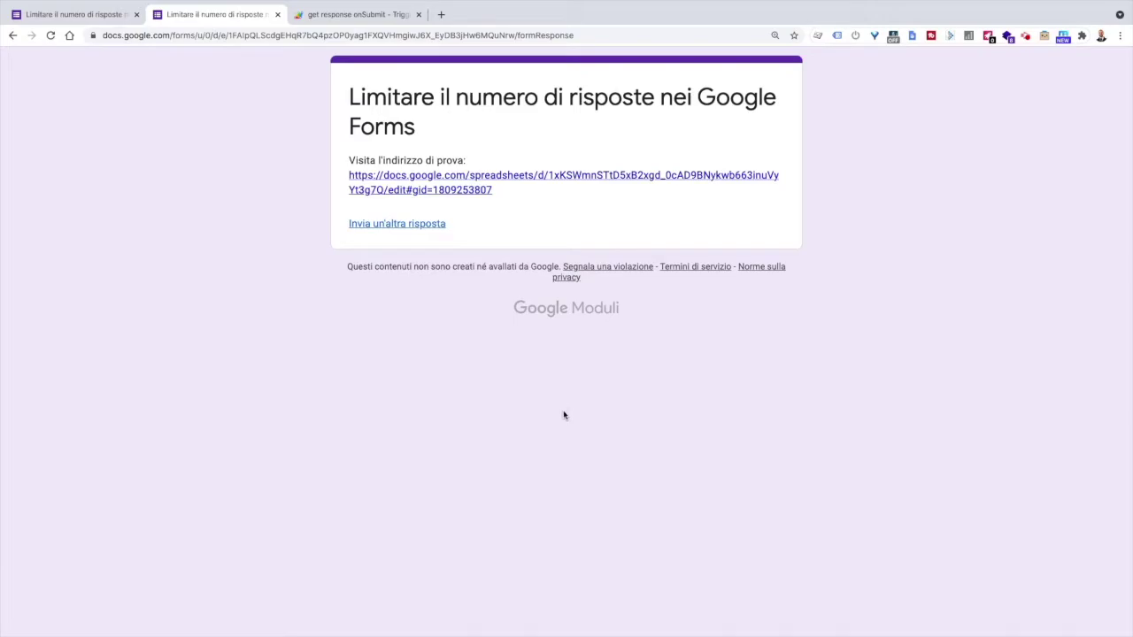
pyautogui.click(406, 224)
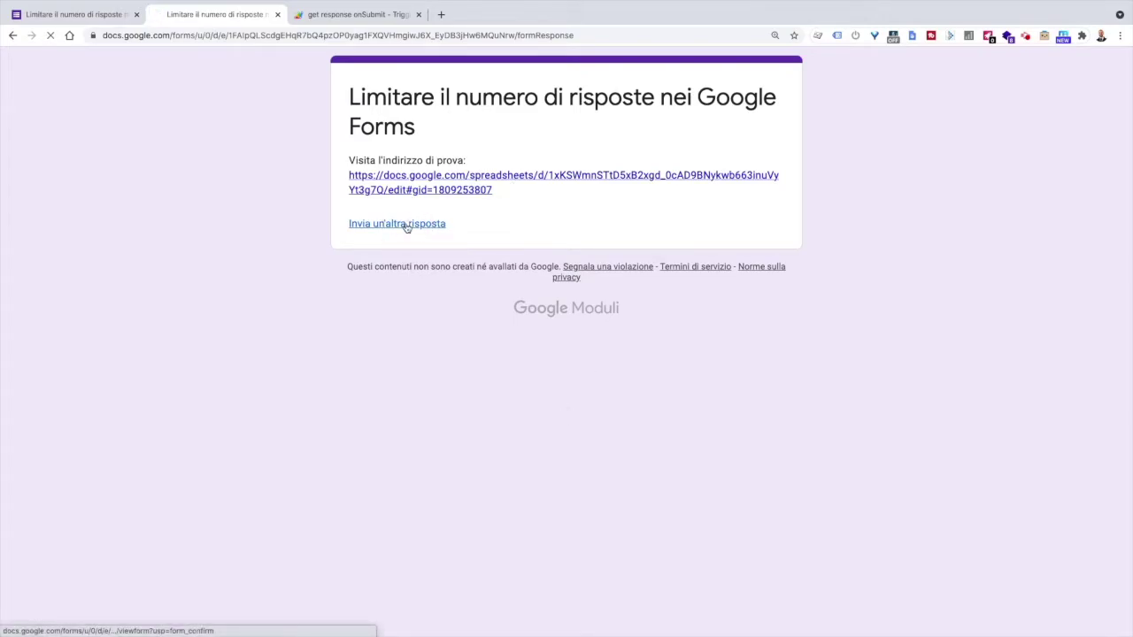
pyautogui.click(406, 254)
pyautogui.click(399, 375)
pyautogui.write('Giusepp')
# Choose Cucina, submit the third response, and attempt another to reveal the closed notice.
pyautogui.click(355, 544)
pyautogui.scroll(-2, 435, 536)
pyautogui.click(359, 572)
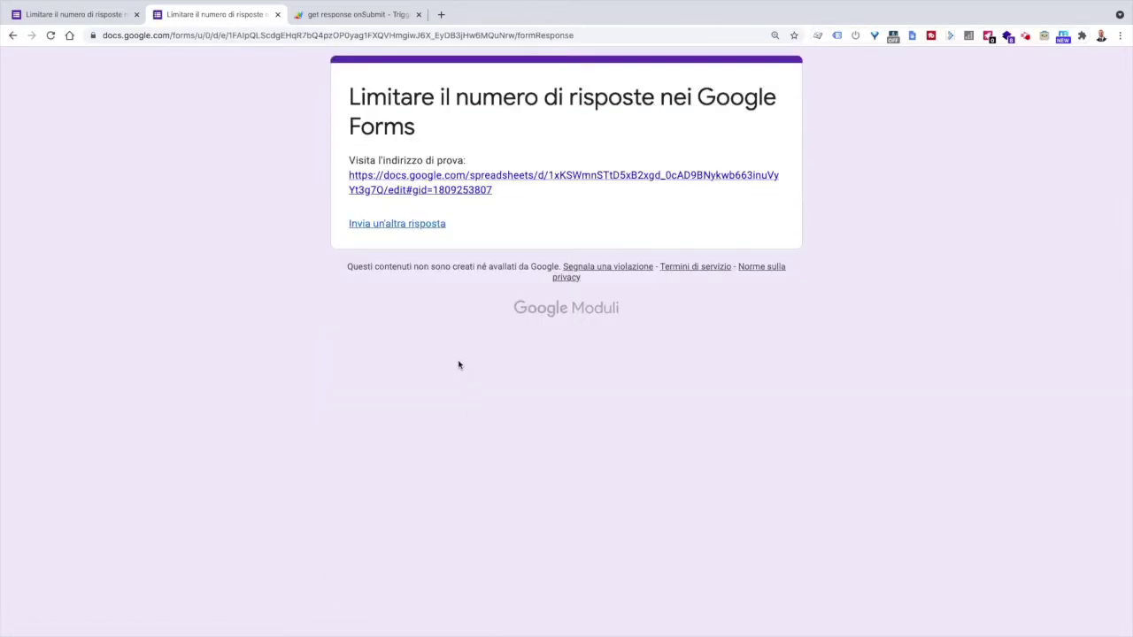
pyautogui.click(420, 224)
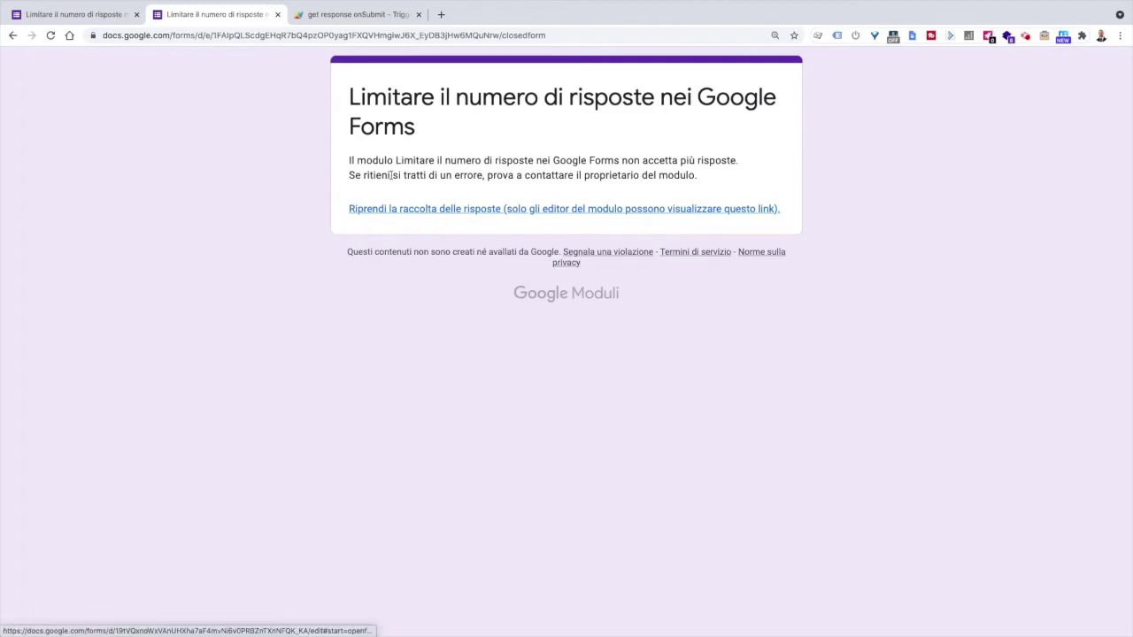
# Highlight the form-closed message and return to the editor's Risposte page showing 29 responses.
pyautogui.moveTo(349, 160); pyautogui.dragTo(748, 168)
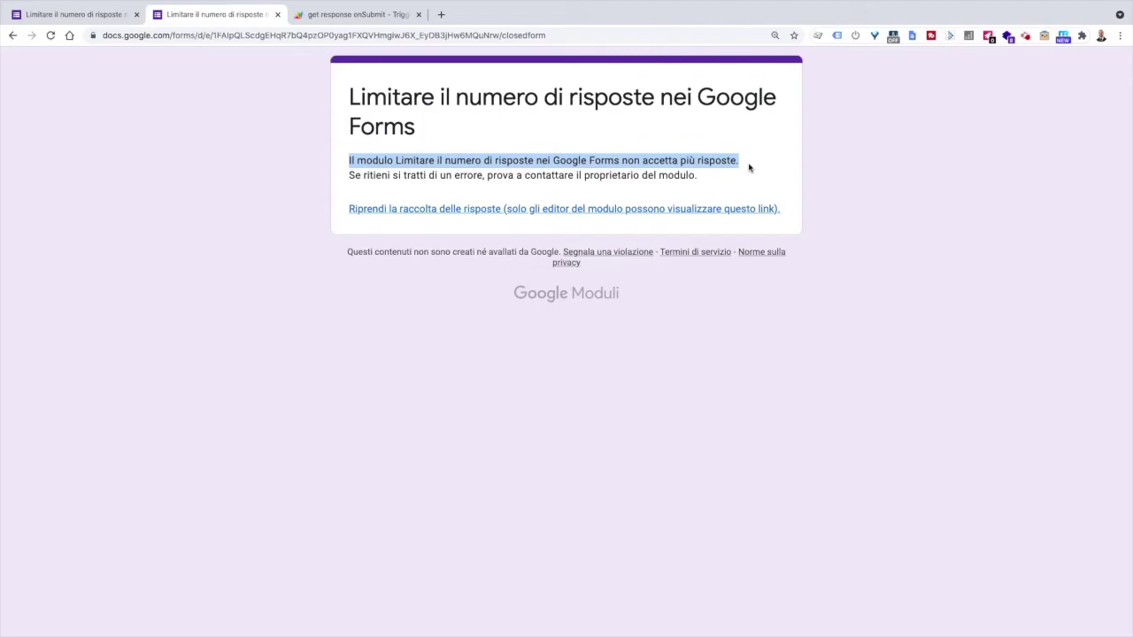
pyautogui.click(61, 16)
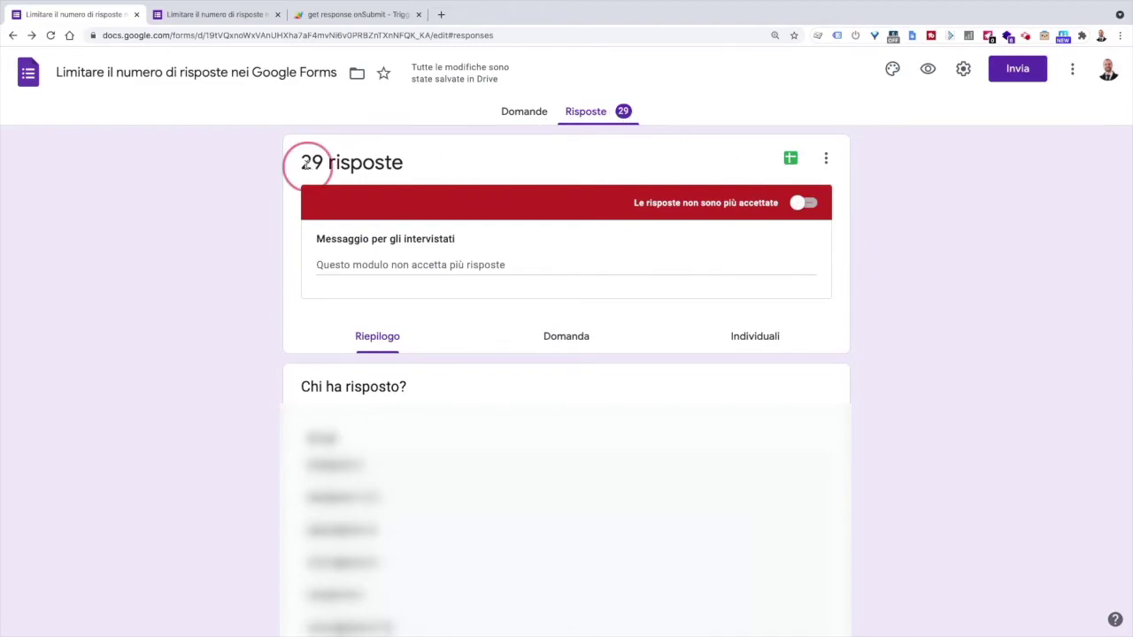
pyautogui.moveTo(307, 163); pyautogui.dragTo(408, 167)
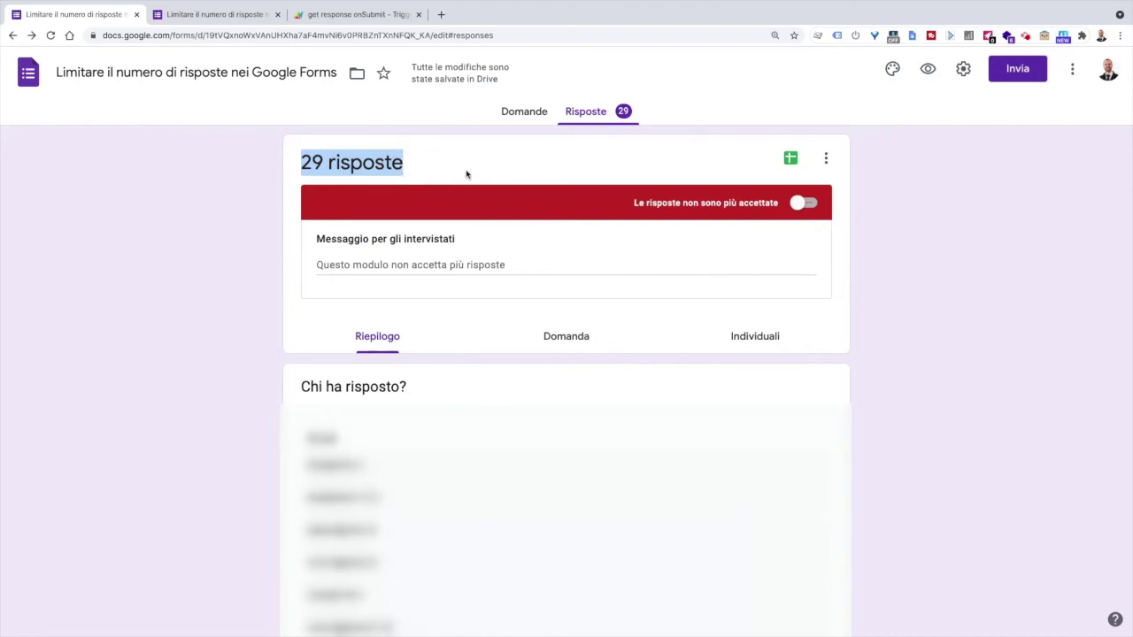